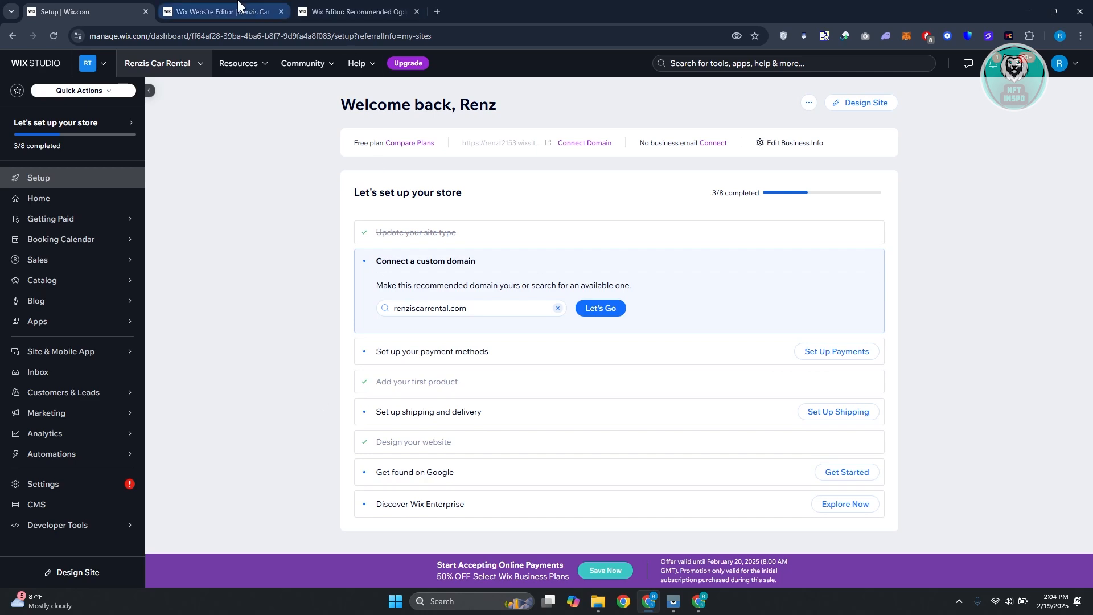
Switch to the Wix website editor and select the dark container box holding the kitten image.
click(216, 11)
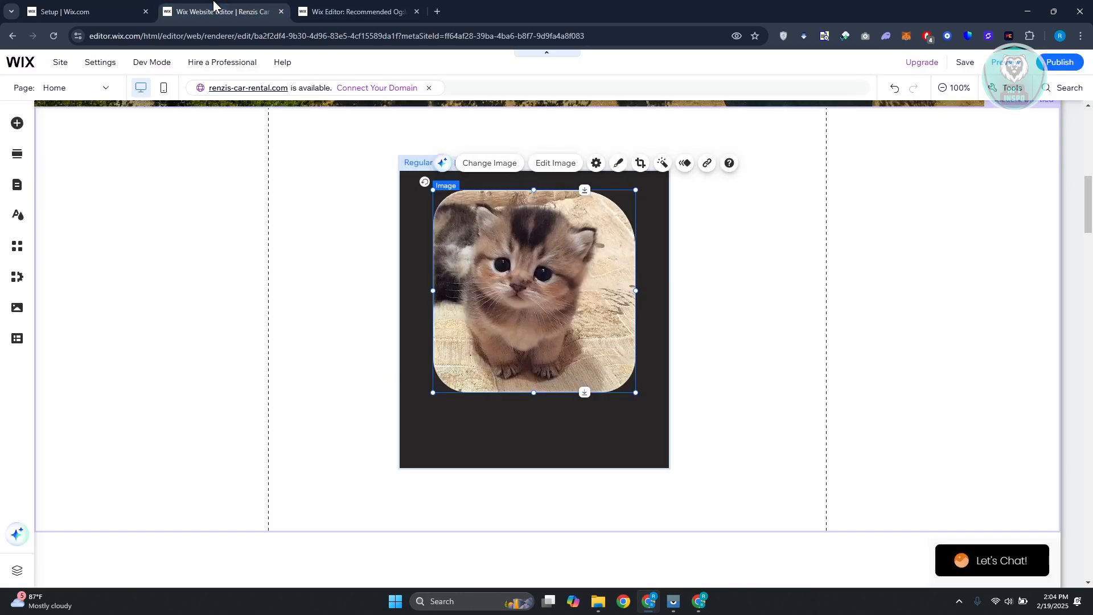
click(722, 277)
click(614, 305)
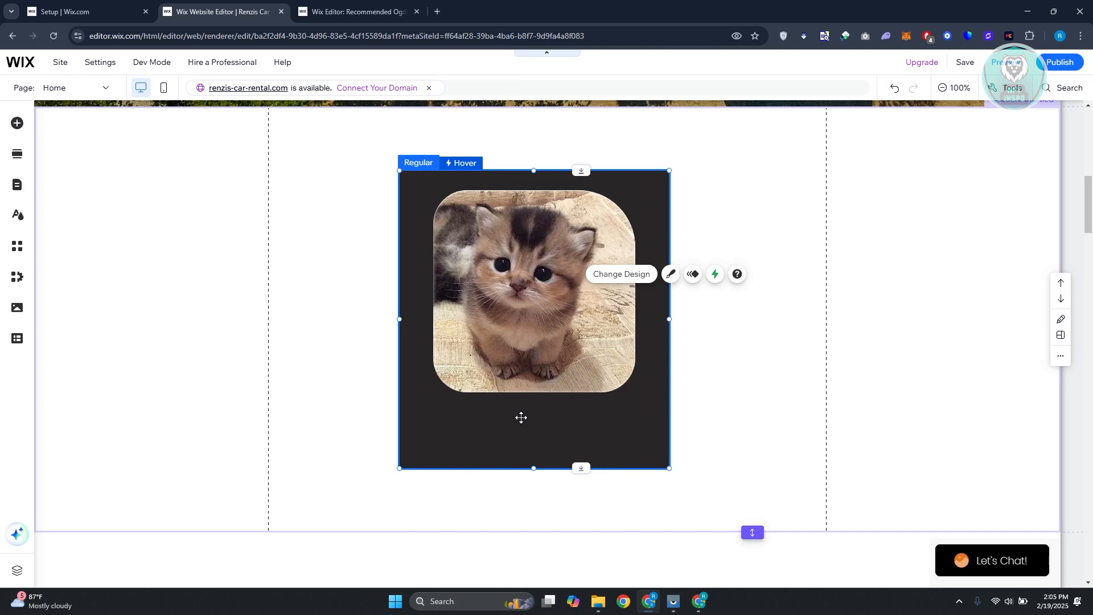
Read the recommended og:image dimensions in the Wix help article, comparing them with the kitten image in the editor.
click(370, 7)
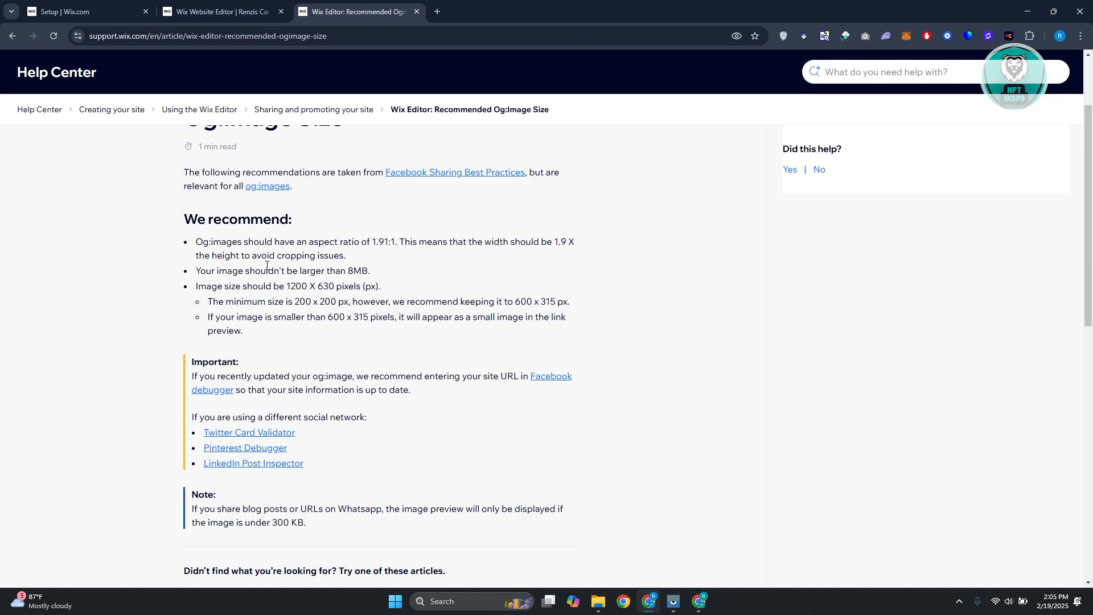
click(216, 11)
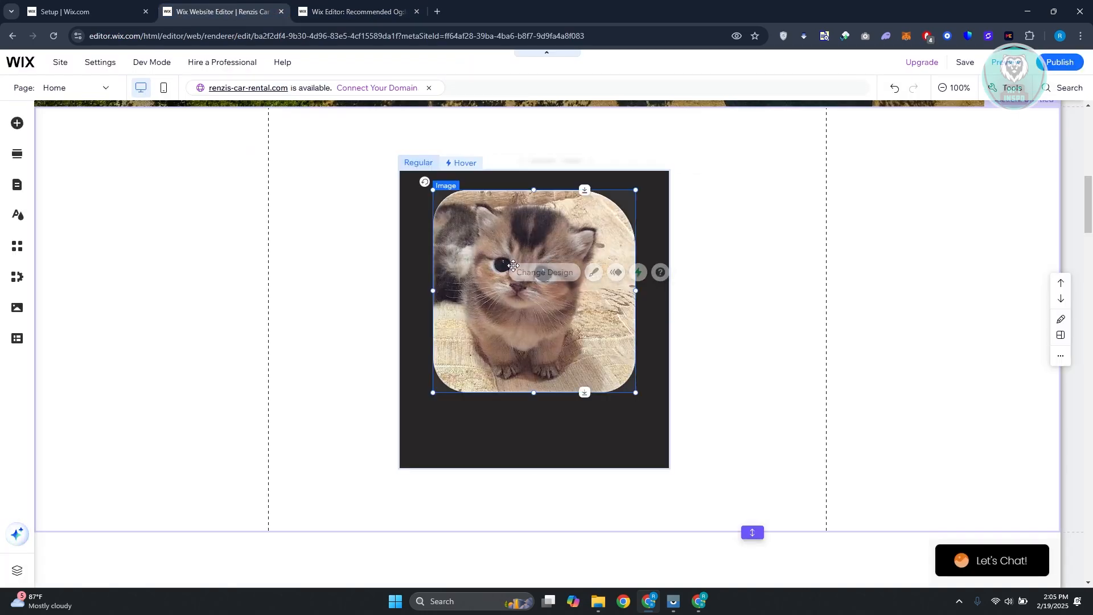
click(360, 5)
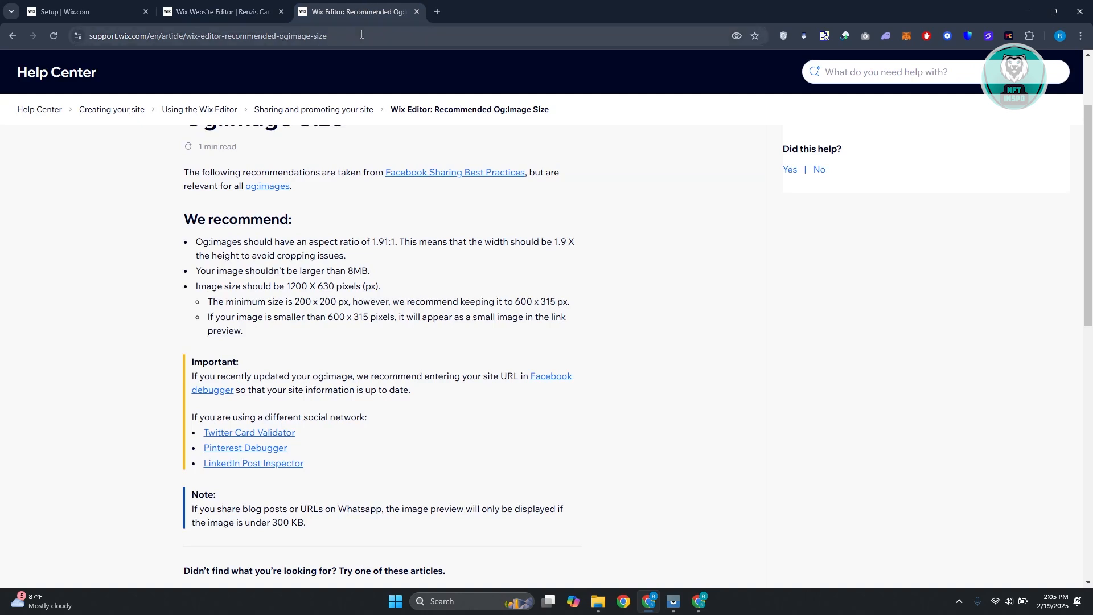
Return to the website editor, enlarge the kitten image beyond its container's upper-left corner, and undo the resize.
key(ctrl+shift+Tab)
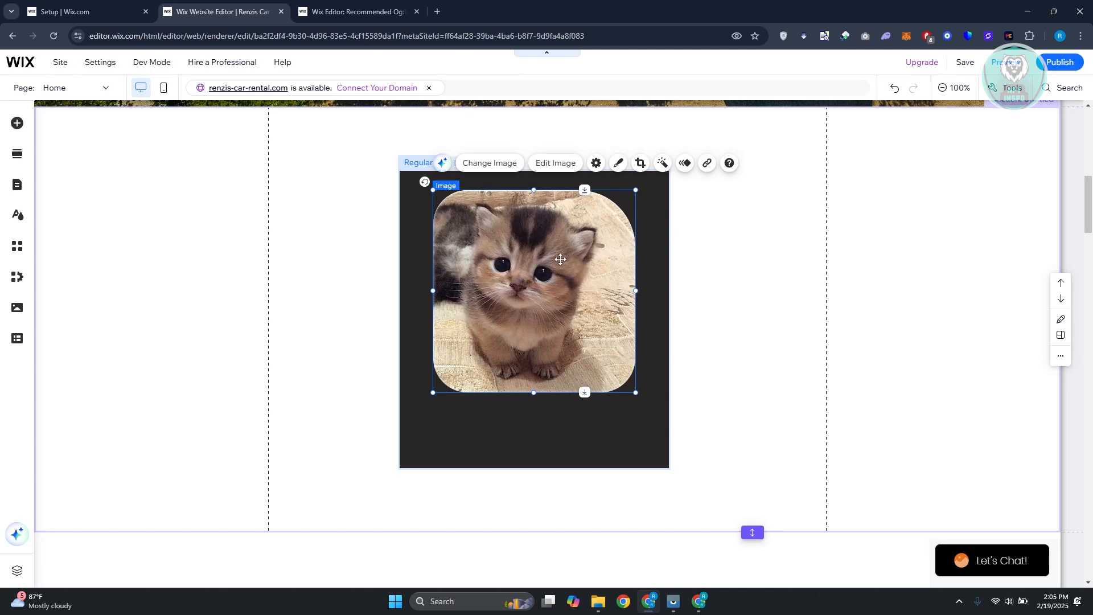
drag(432, 189, 341, 123)
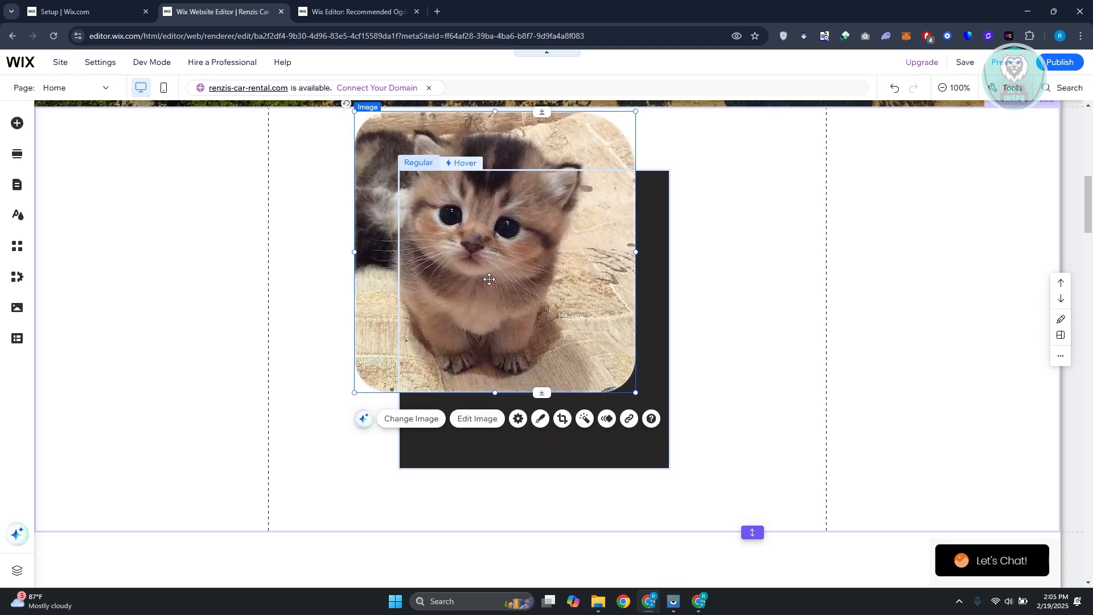
key(ctrl+z)
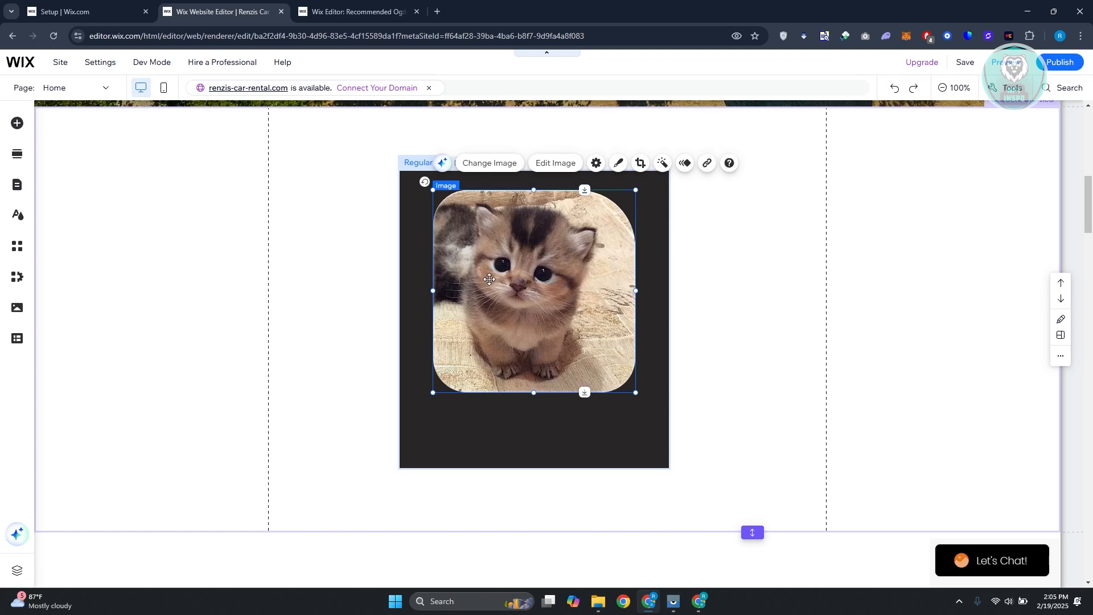
Select the kitten photo in the site files of the image chooser and highlight the resolution in its file info.
click(486, 167)
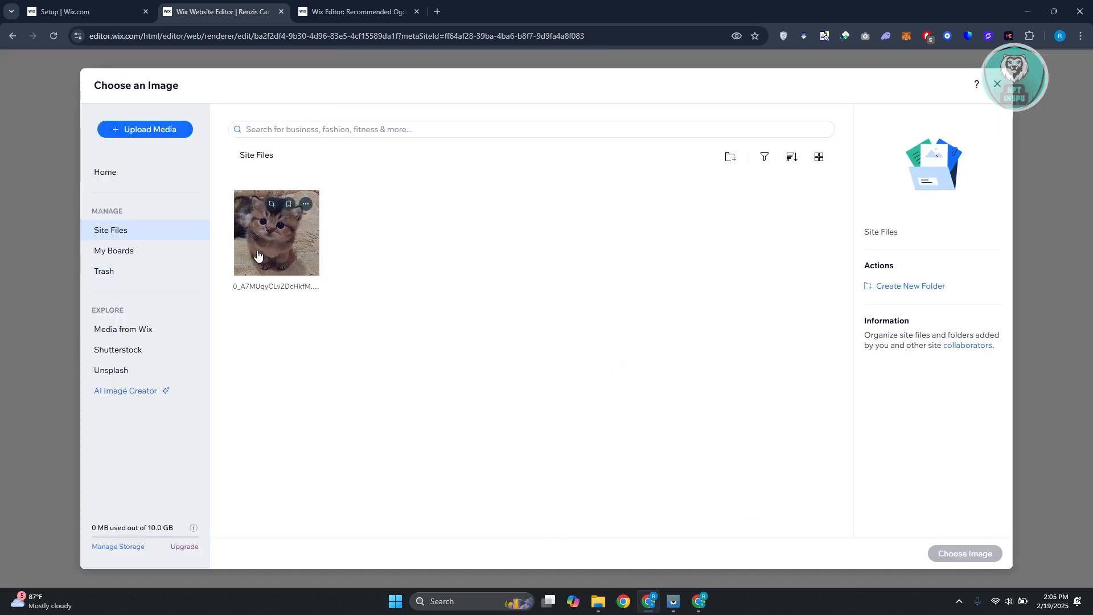
click(257, 257)
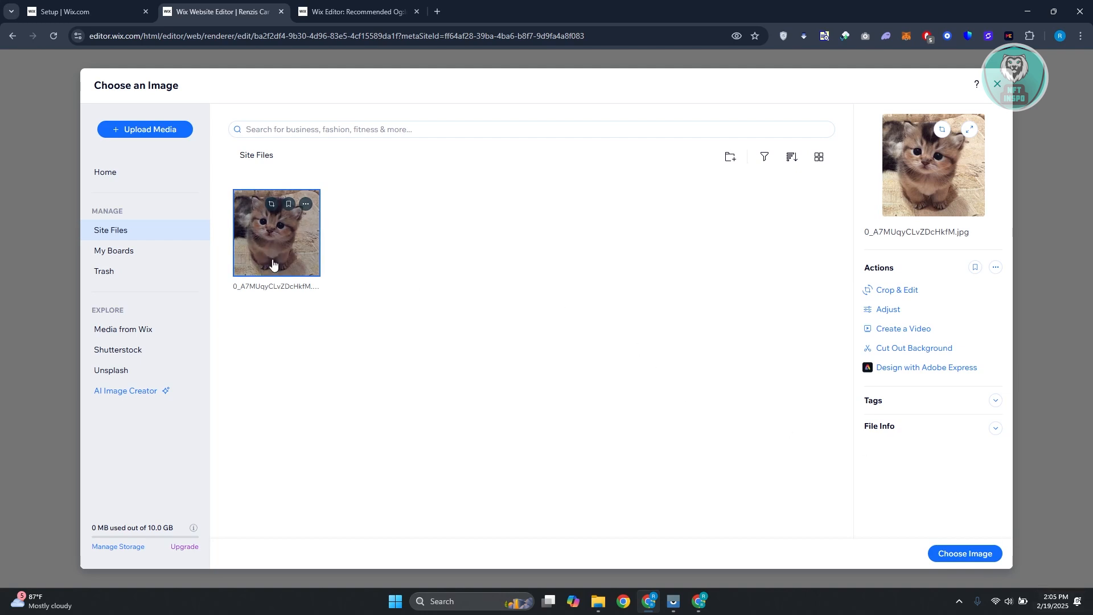
click(984, 431)
scroll(982, 418, down, 1)
drag(949, 447, 987, 450)
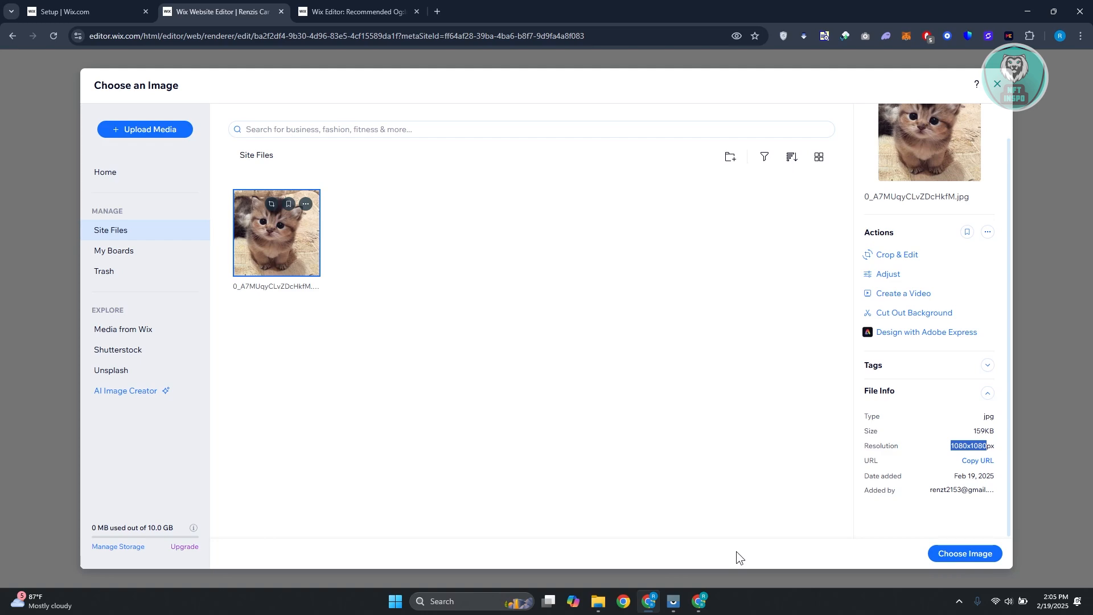
Check the minimum image size in the help article by highlighting its dimensions and px unit.
click(378, 4)
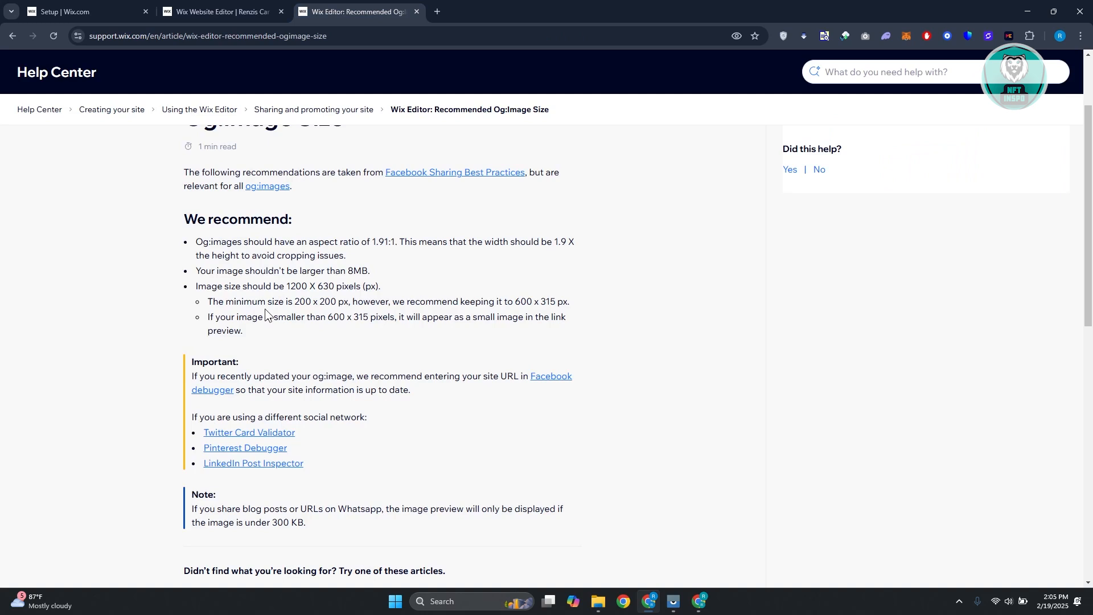
drag(294, 301, 336, 307)
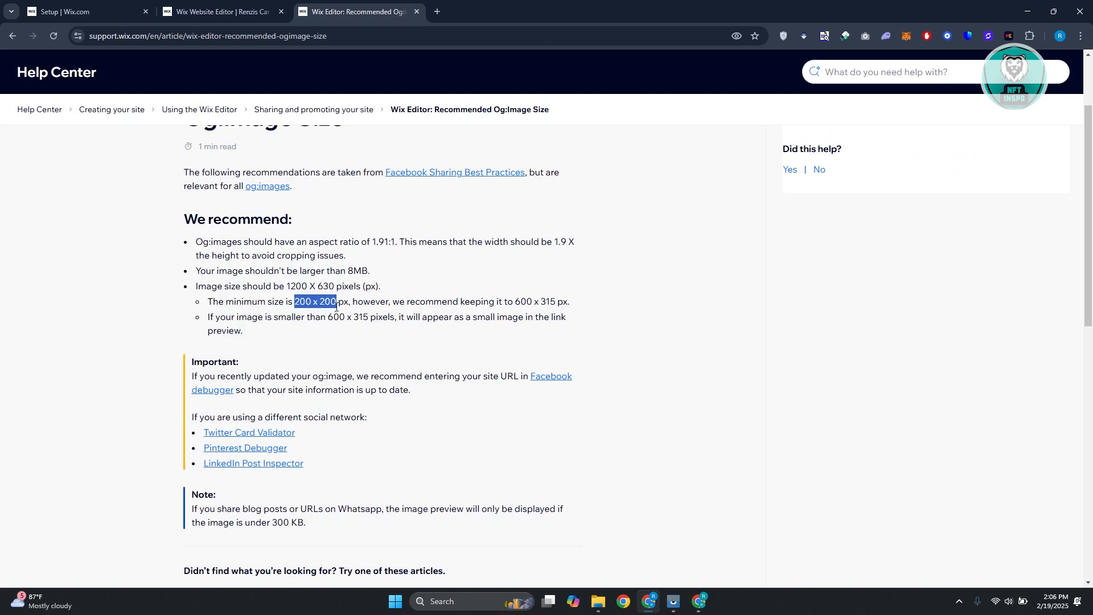
click(305, 306)
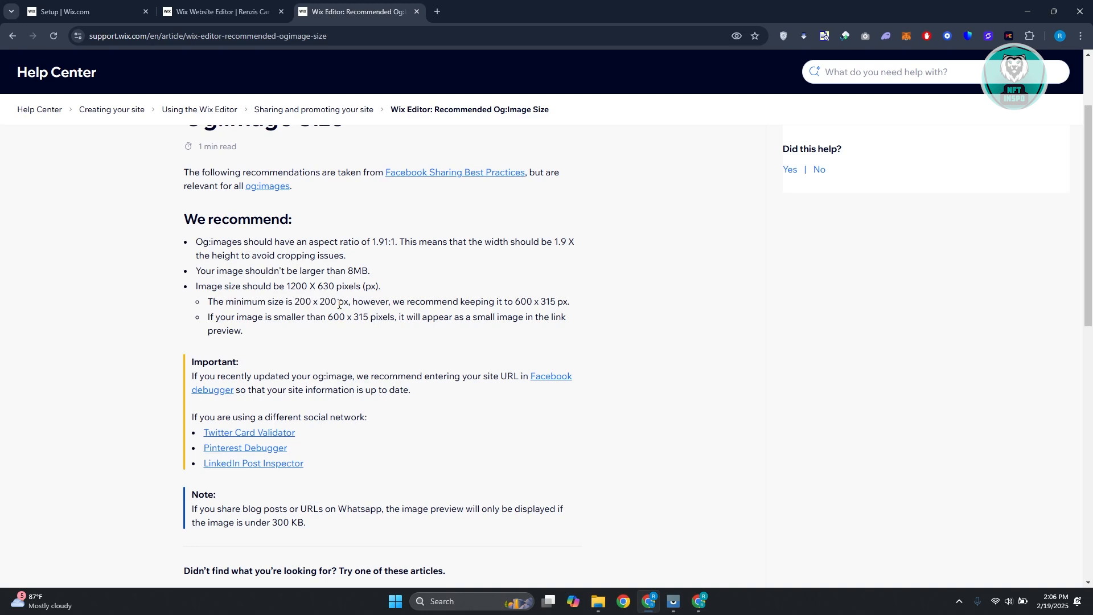
drag(339, 302, 347, 302)
click(245, 12)
click(312, 7)
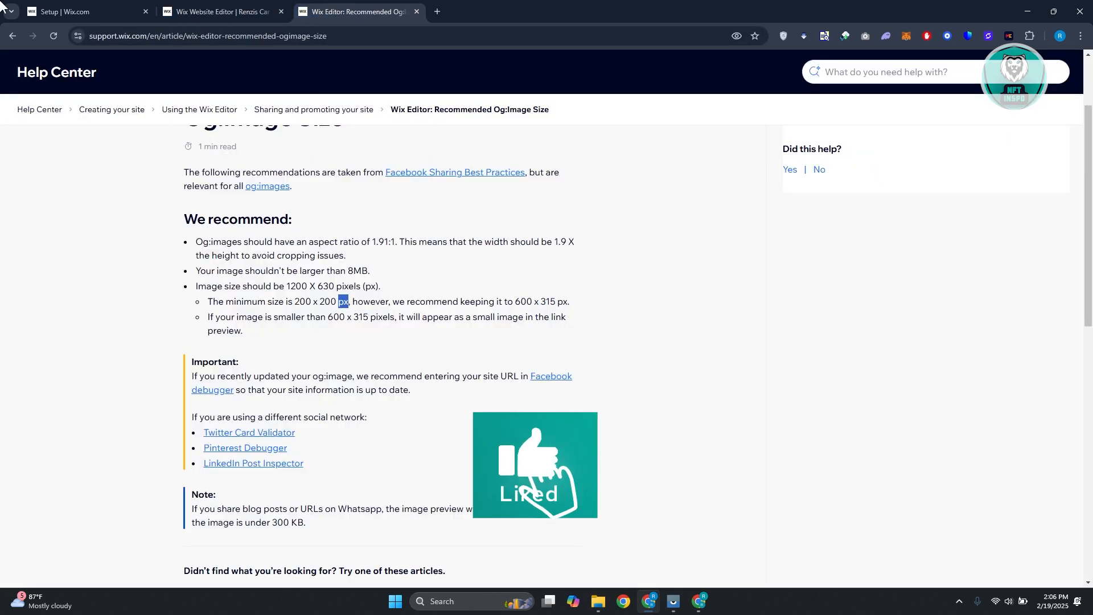
Close the image chooser without choosing a picture and highlight the recommended 1200 X 630 image size in the help article.
click(277, 6)
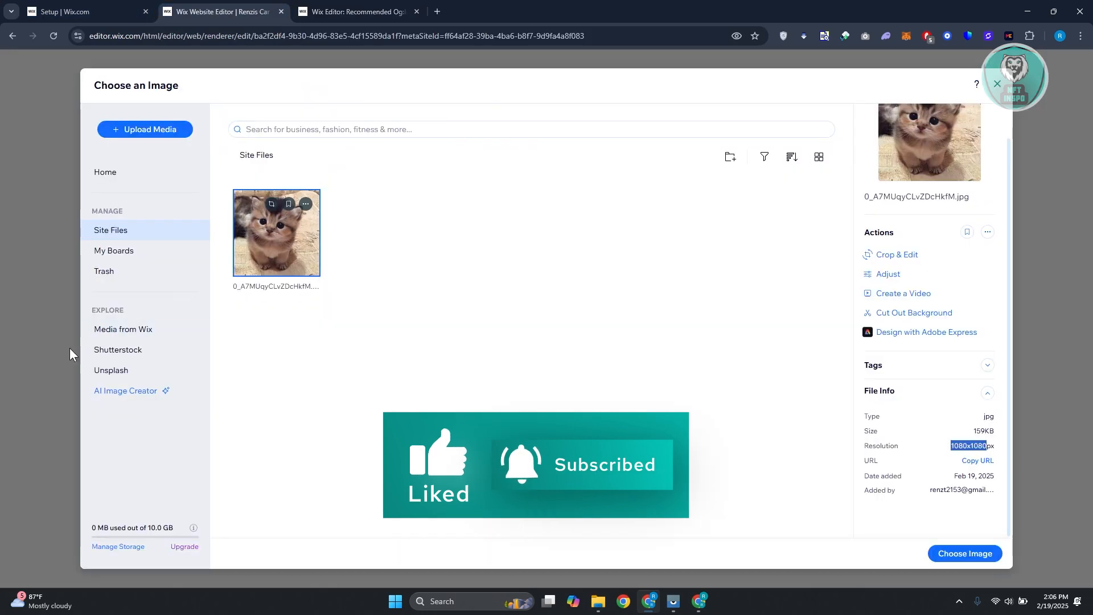
click(996, 84)
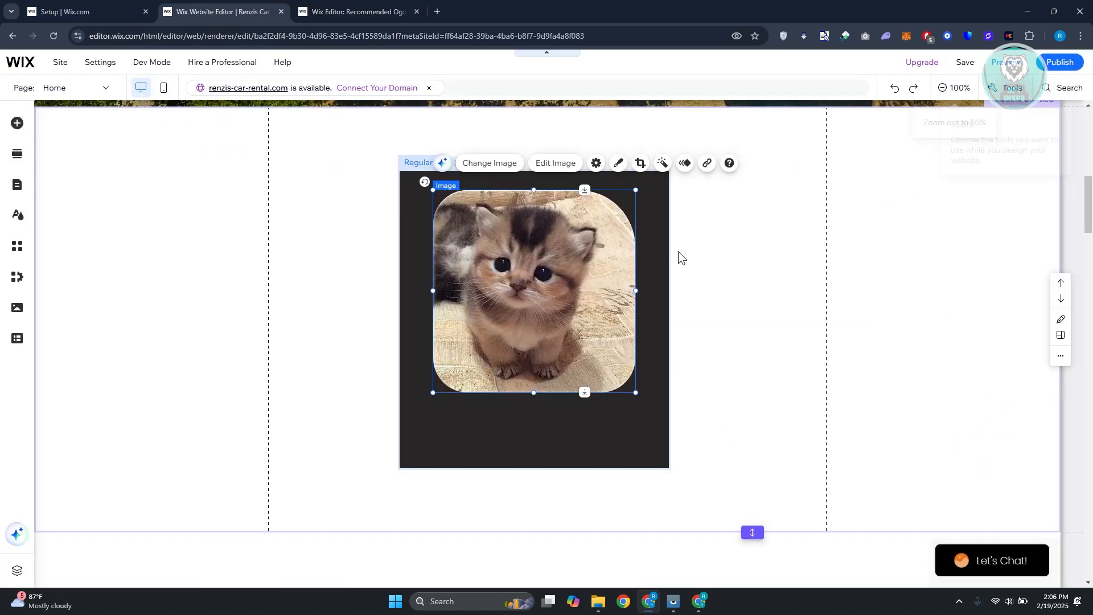
click(325, 4)
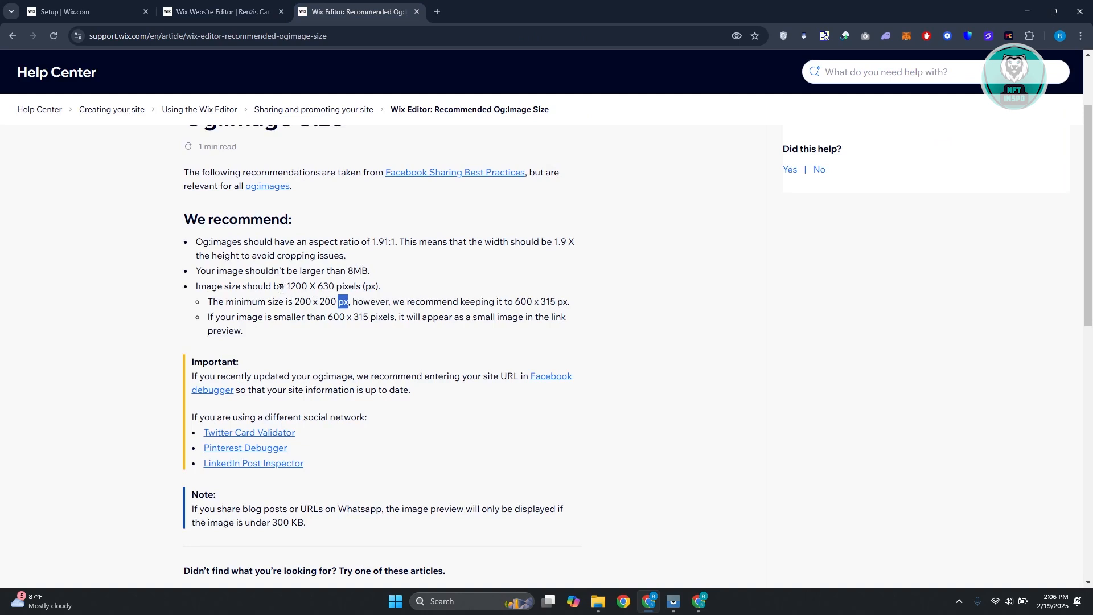
drag(288, 285, 335, 287)
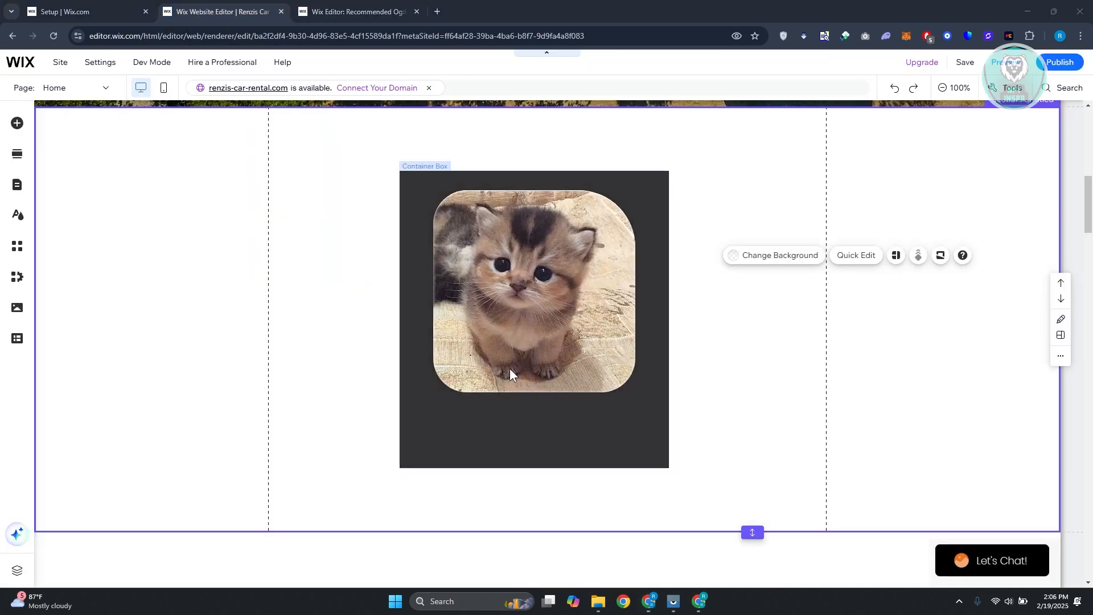
Select the kitten image in the website editor and open it in Photo Studio's AI Image Editor.
click(569, 323)
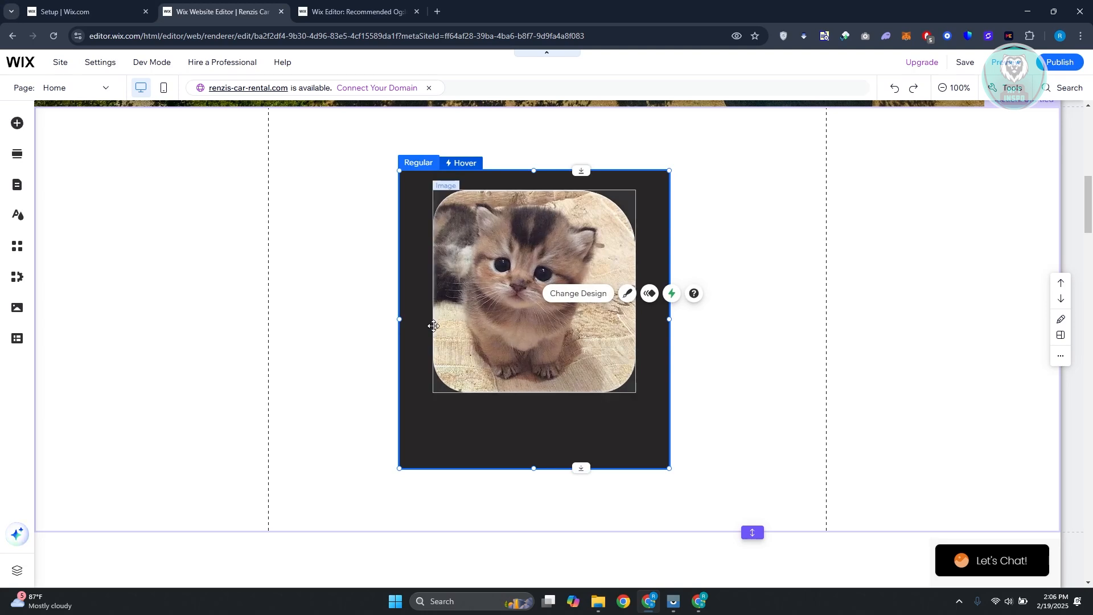
click(537, 204)
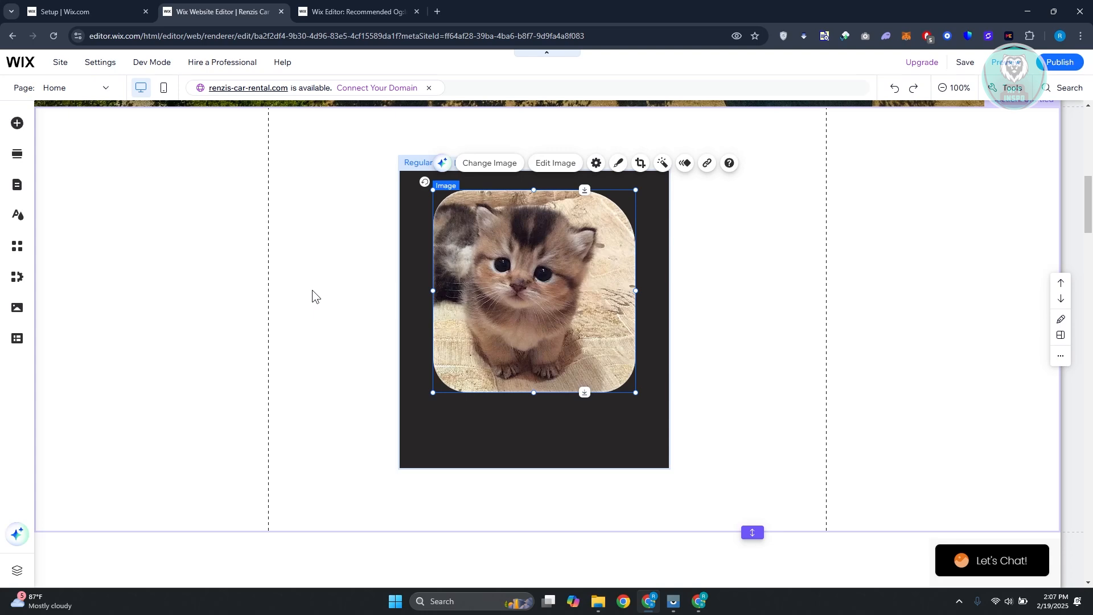
click(545, 165)
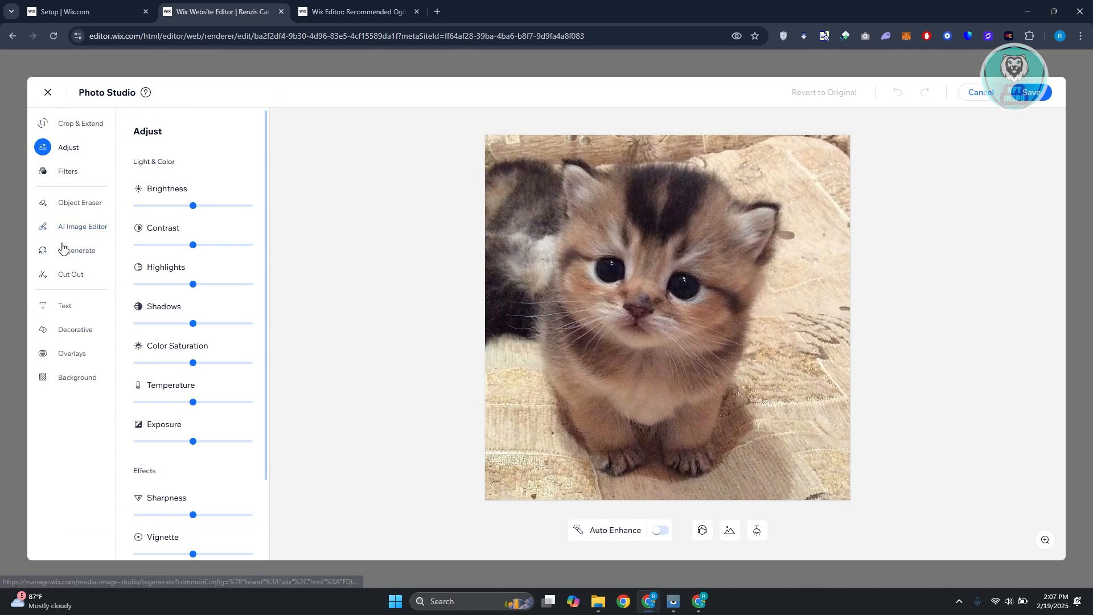
click(64, 230)
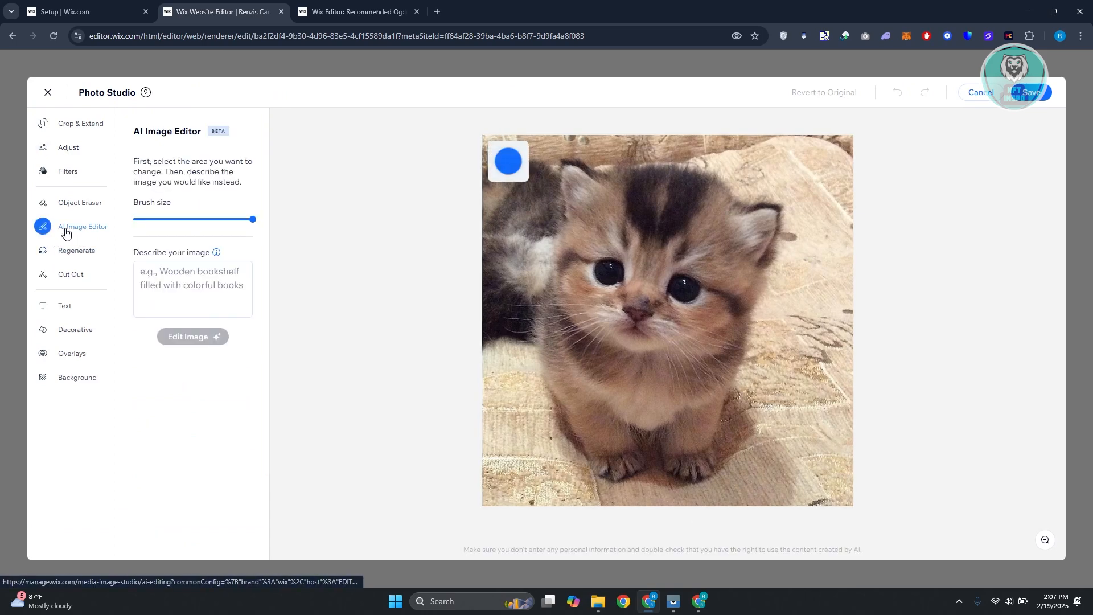
Highlight the AI editing instructions, brush a mask over the area surrounding the kitten, and undo the mask.
drag(506, 353, 541, 342)
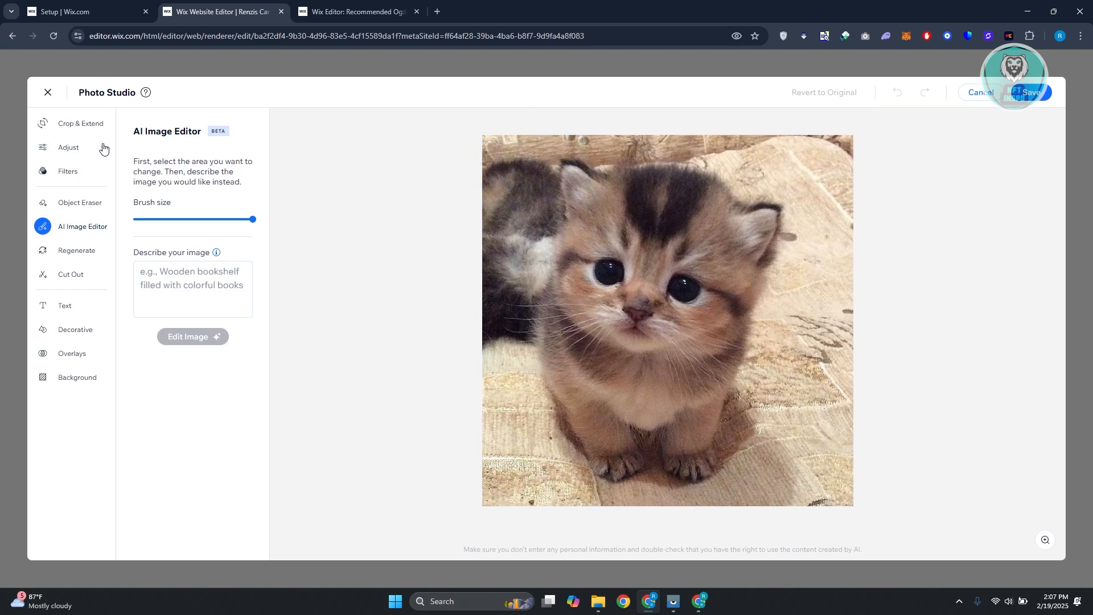
drag(152, 161, 250, 184)
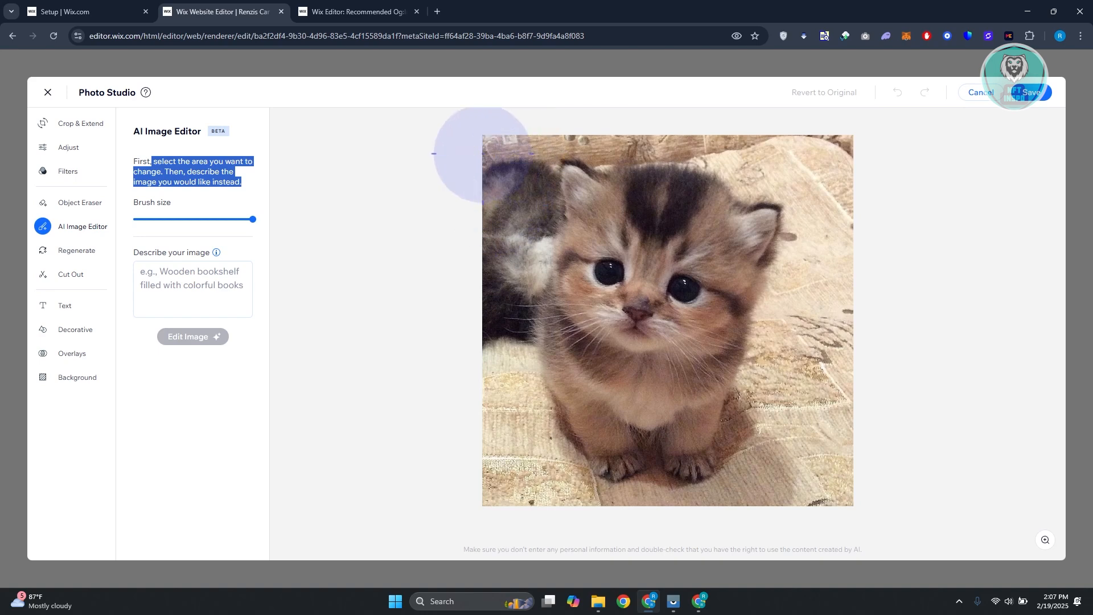
mouse_move(253, 220)
mouse_down()
mouse_move(190, 220)
mouse_move(280, 216)
mouse_up()
mouse_move(478, 169)
mouse_down()
mouse_move(496, 176)
mouse_move(546, 160)
mouse_move(828, 191)
mouse_move(810, 467)
mouse_move(592, 489)
mouse_move(515, 375)
mouse_move(481, 222)
mouse_up()
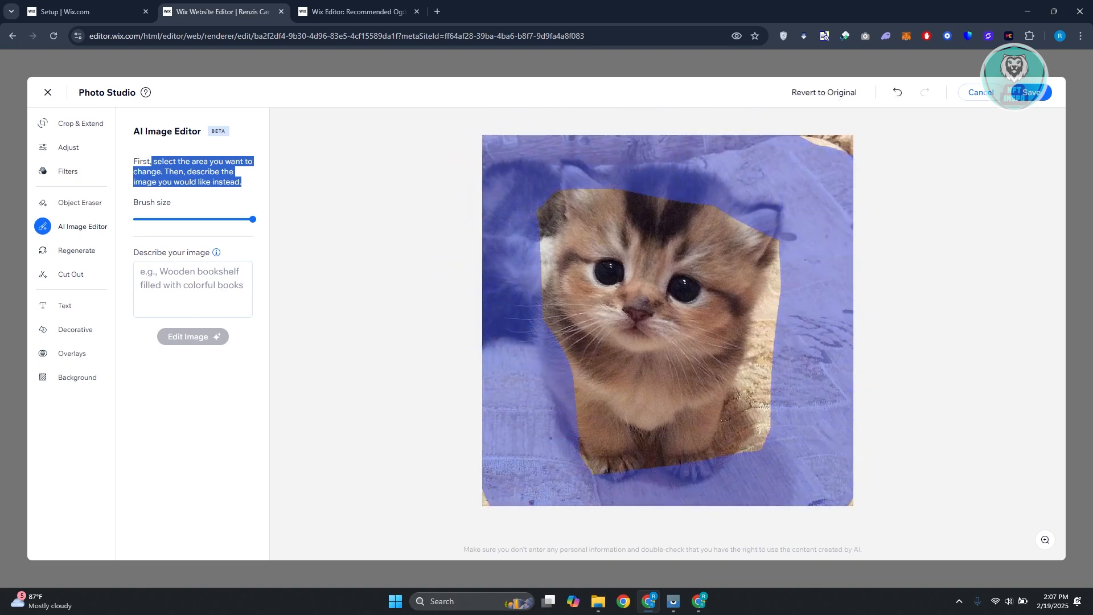
key(ctrl+z)
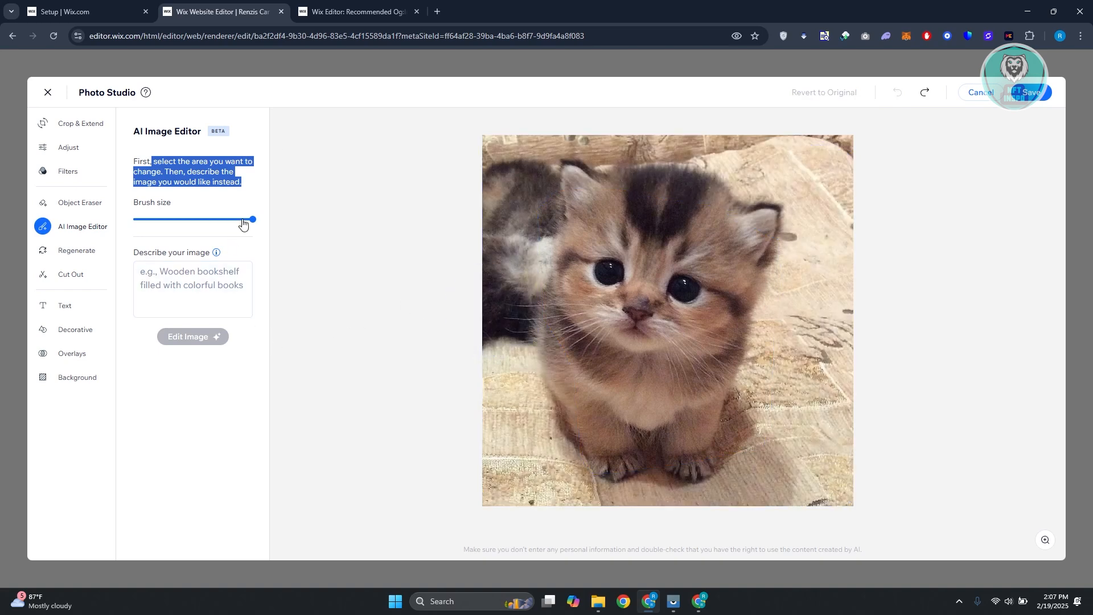
View the Regenerate tool, cancel Photo Studio without saving, and deselect the kitten image.
click(65, 250)
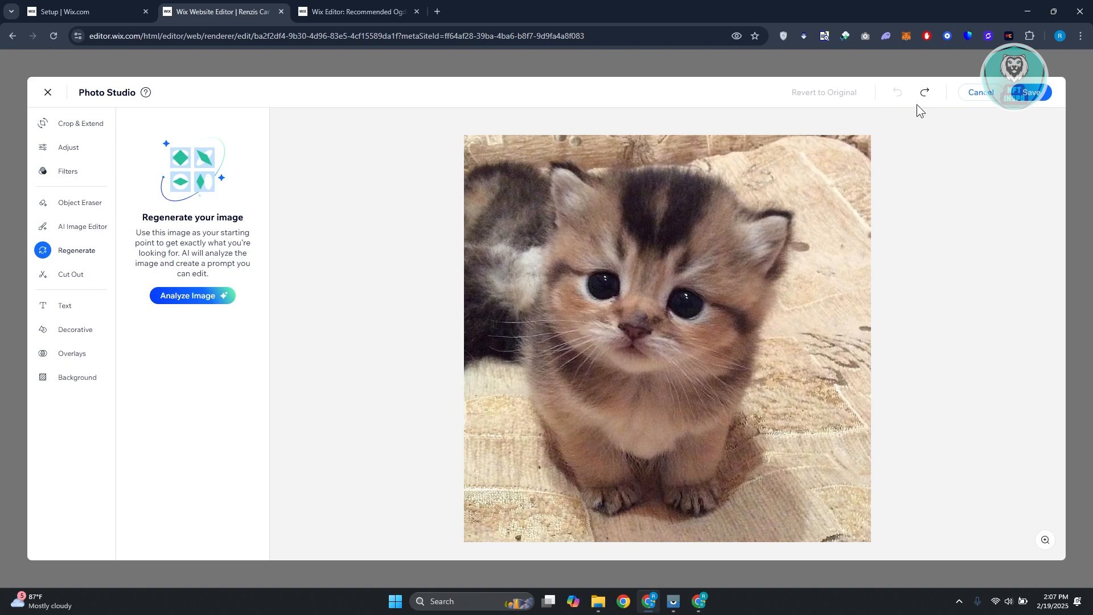
click(982, 92)
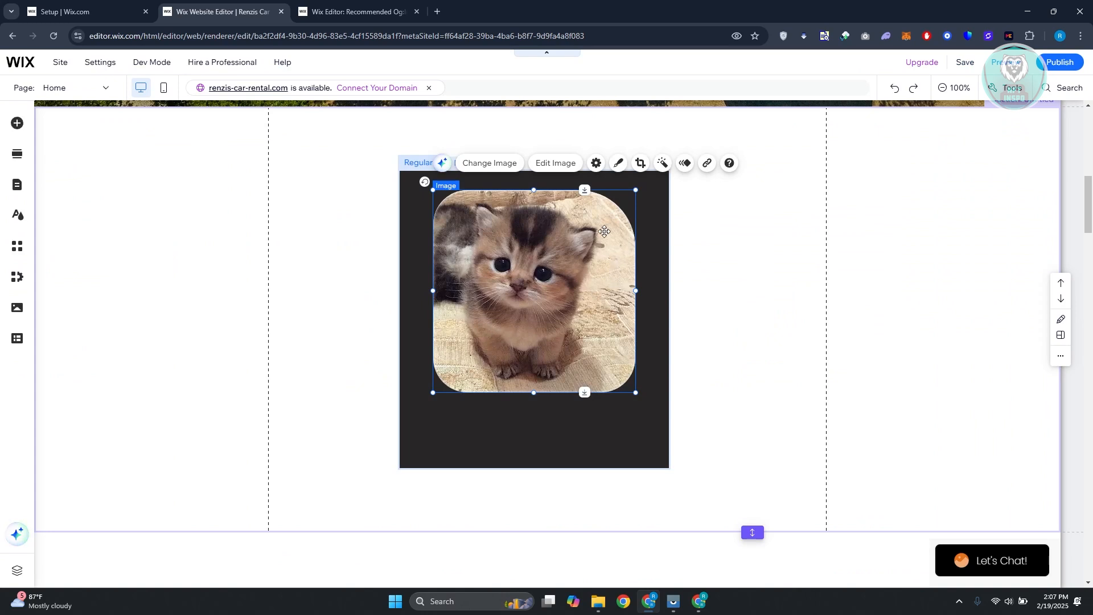
click(747, 245)
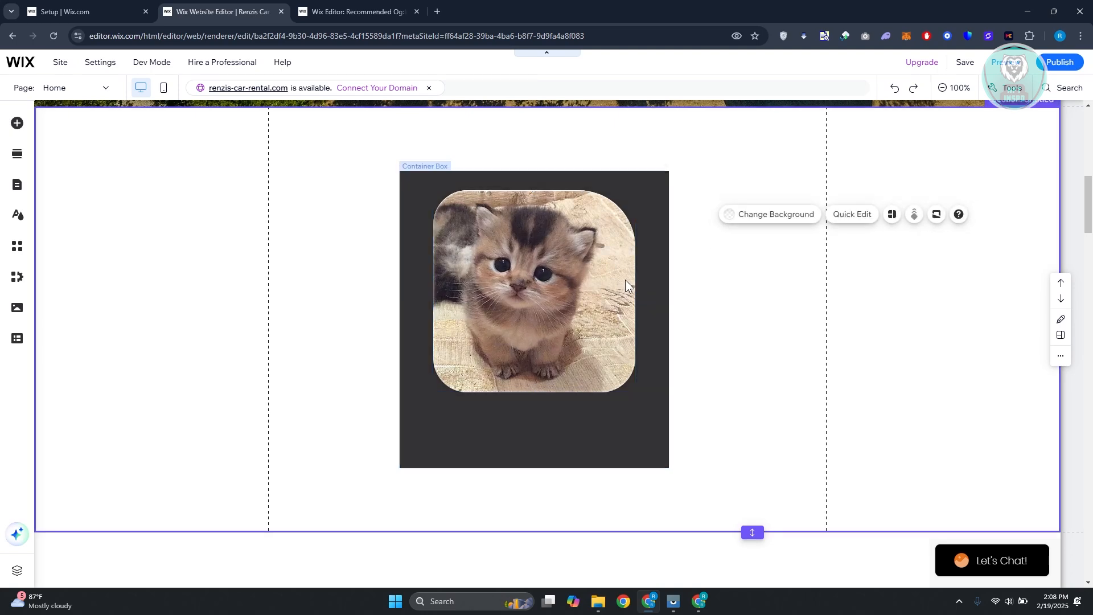